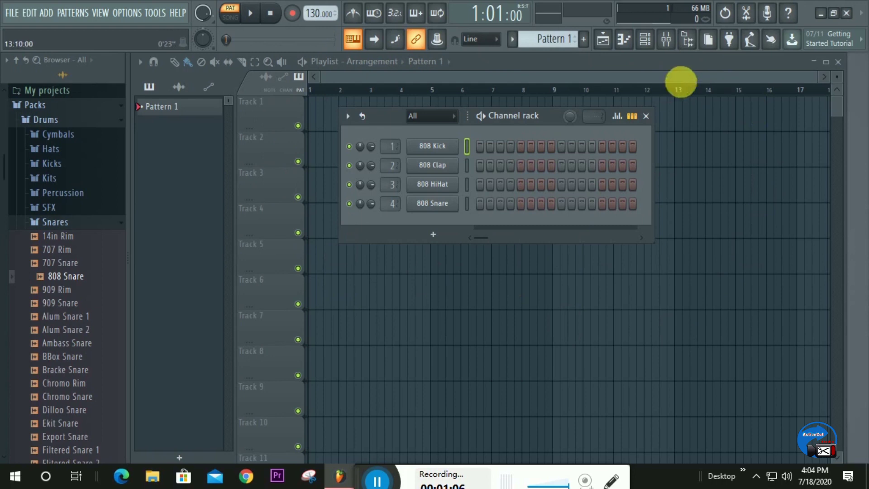
- Collapse the Snares folder in the browser and turn on the metronome with its sound set to Hi-hat
left_click(36, 223)
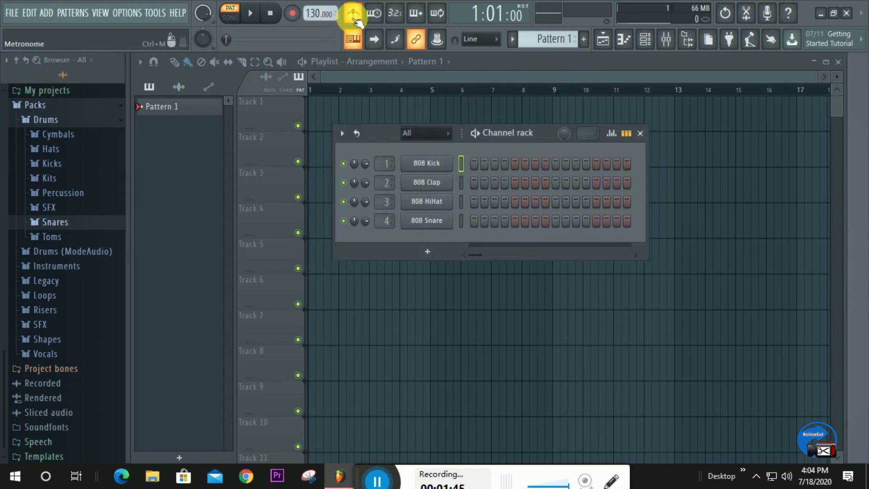
left_click(357, 16)
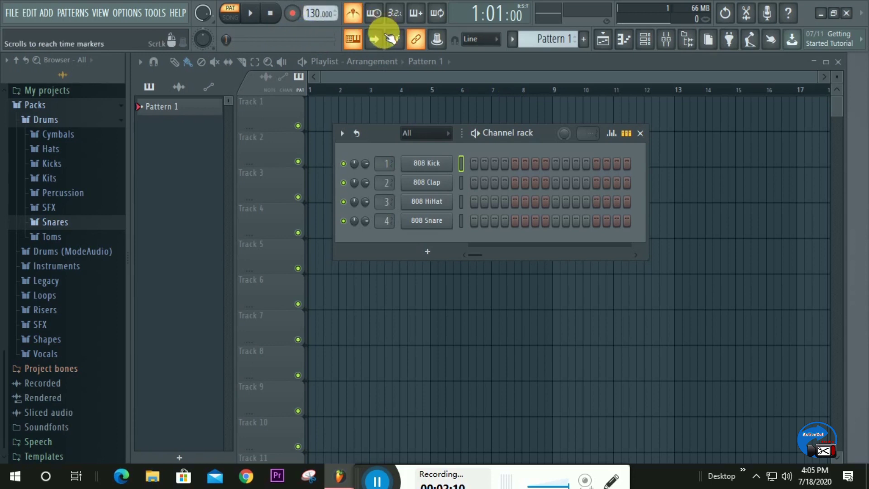
right_click(355, 15)
left_click(366, 35)
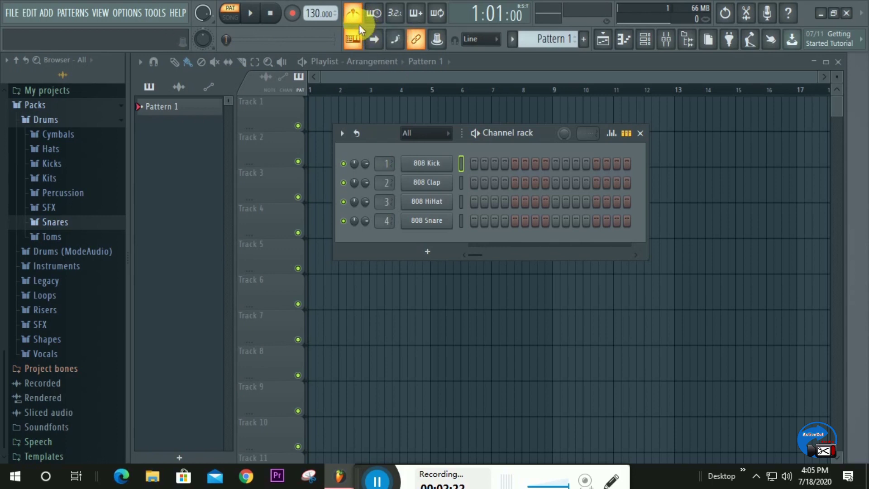
- Start playback of the empty pattern and try out the Beep metronome sound
right_click(357, 17)
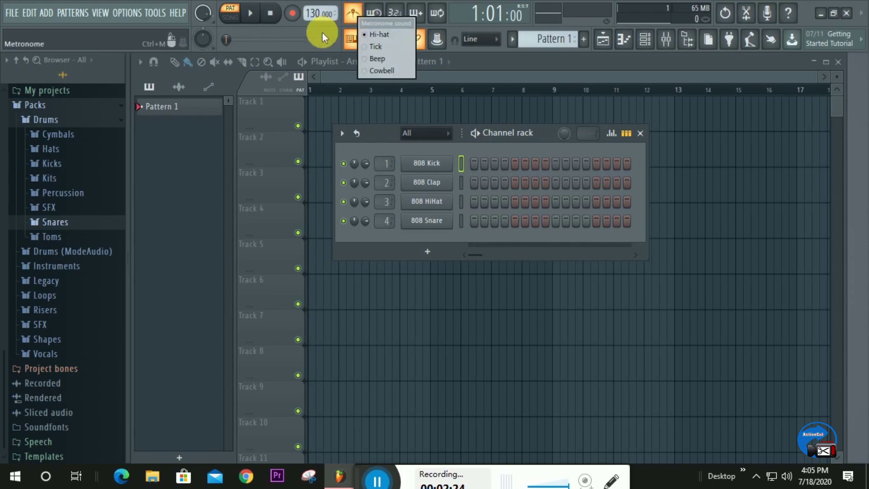
left_click(226, 36)
key("space")
right_click(360, 16)
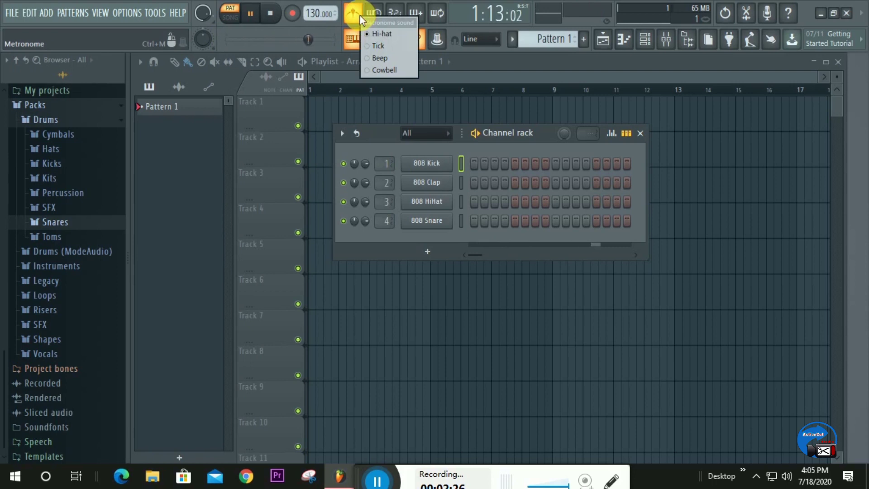
left_click(366, 56)
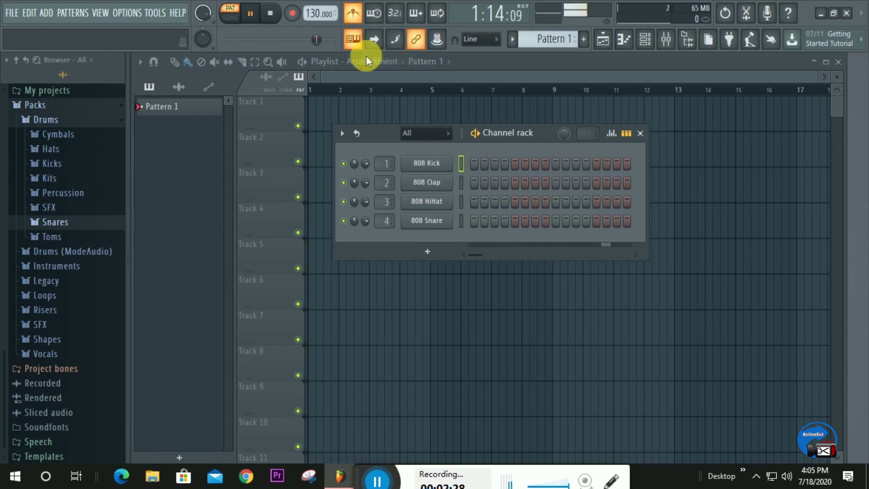
right_click(355, 20)
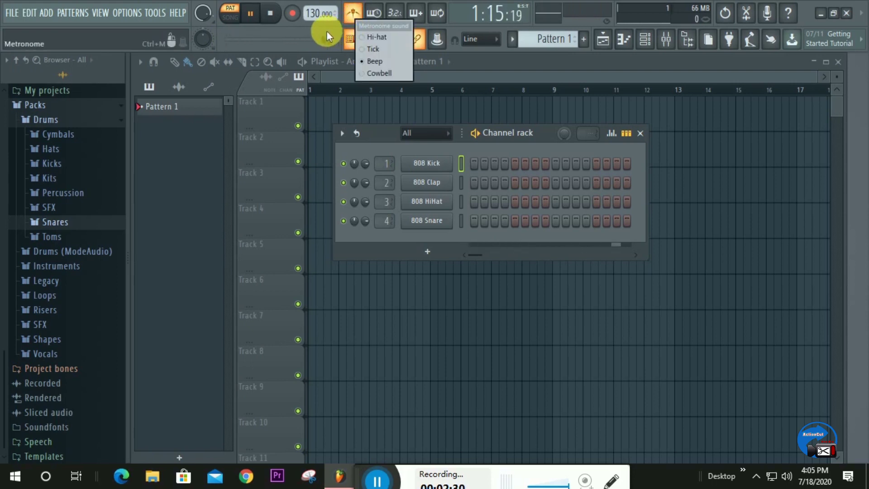
left_click(307, 29)
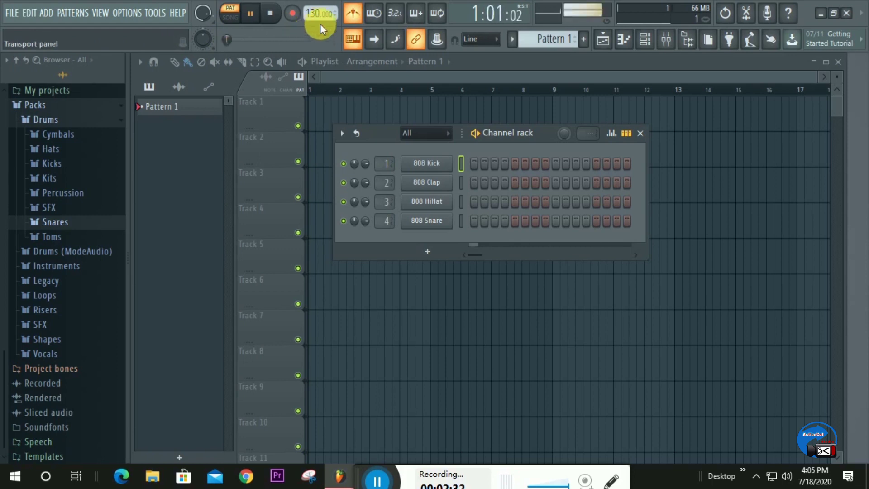
- Set the metronome sound to Tick and play the empty pattern to hear the beat count
right_click(352, 14)
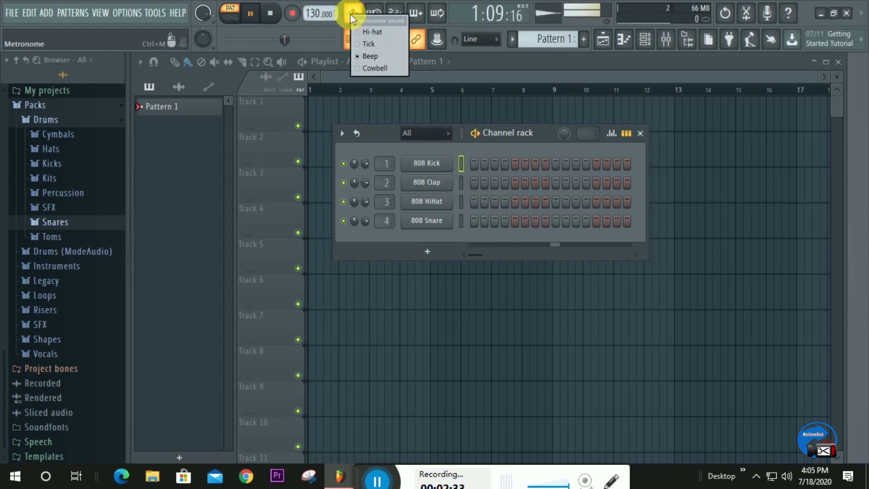
left_click(358, 42)
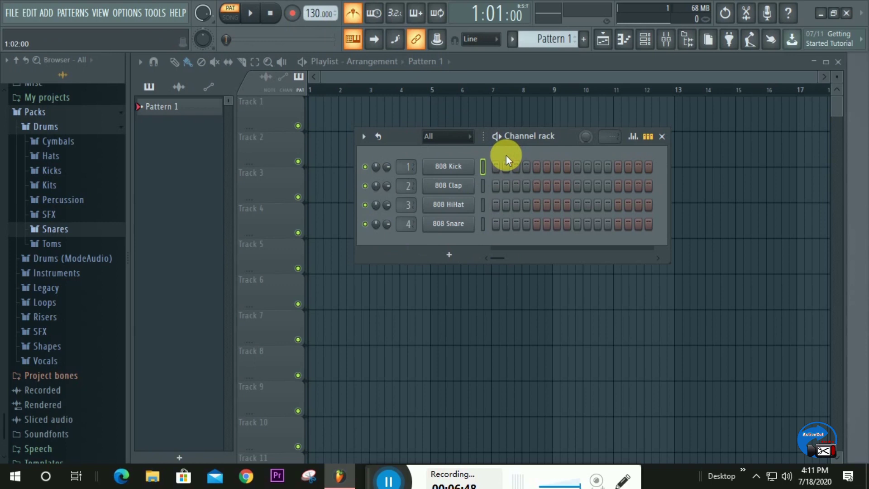
key("space")
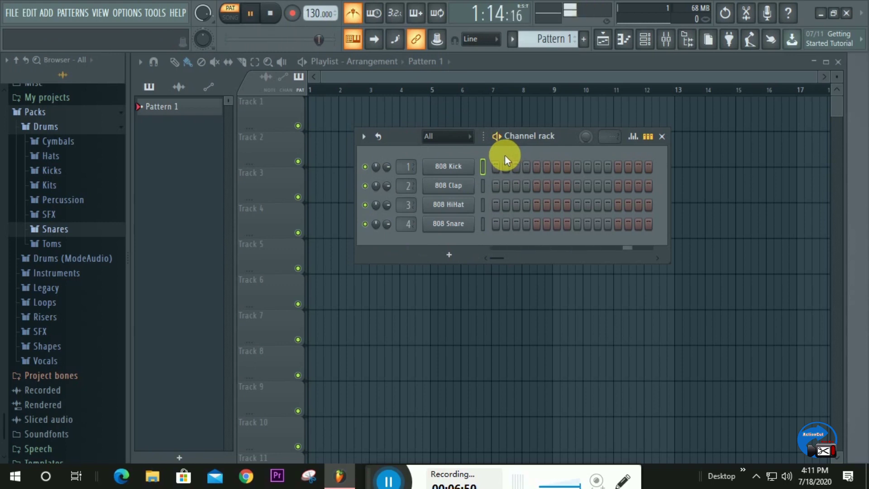
key("space")
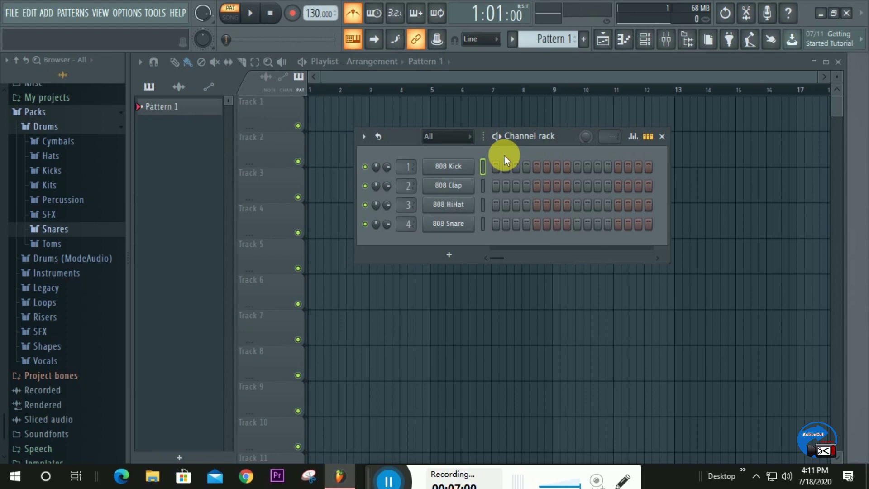
left_click(356, 16)
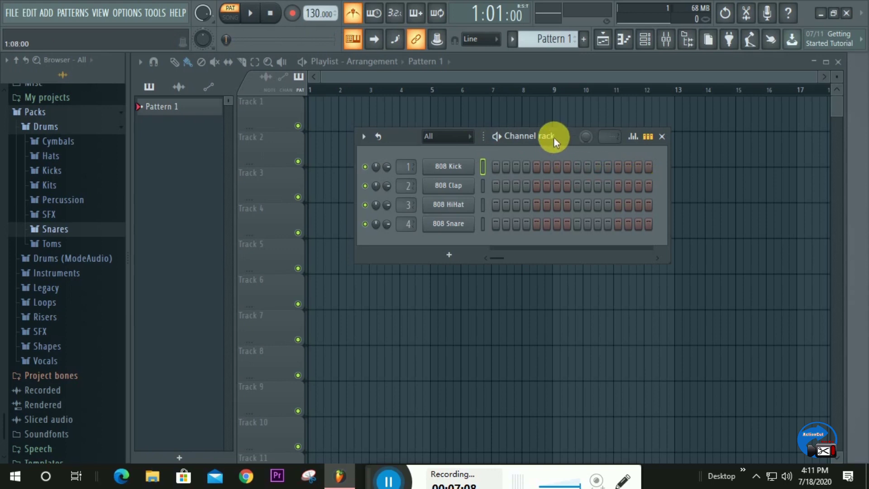
- Reposition the channel rack and, during playback, add 808 Kick hits on steps 1 and 5 and 808 Snare hits on steps 4 and 7
left_click_drag(553, 137, 556, 126)
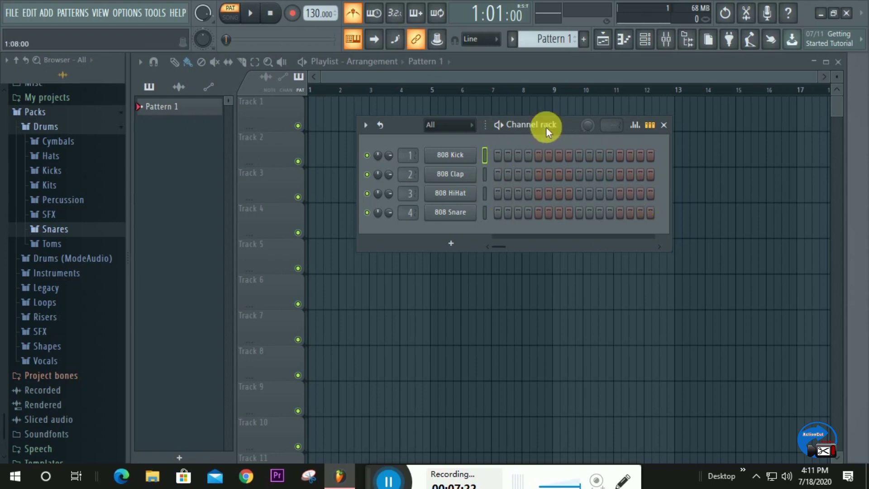
left_click_drag(545, 125, 531, 143)
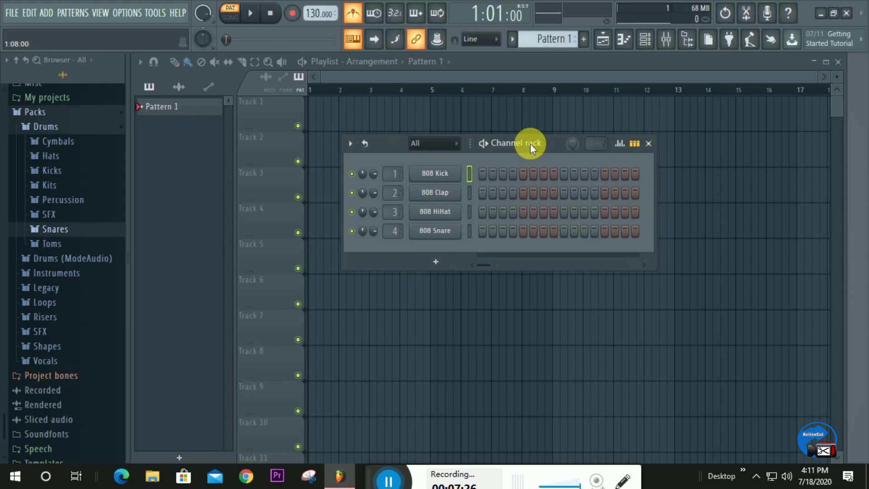
key("space")
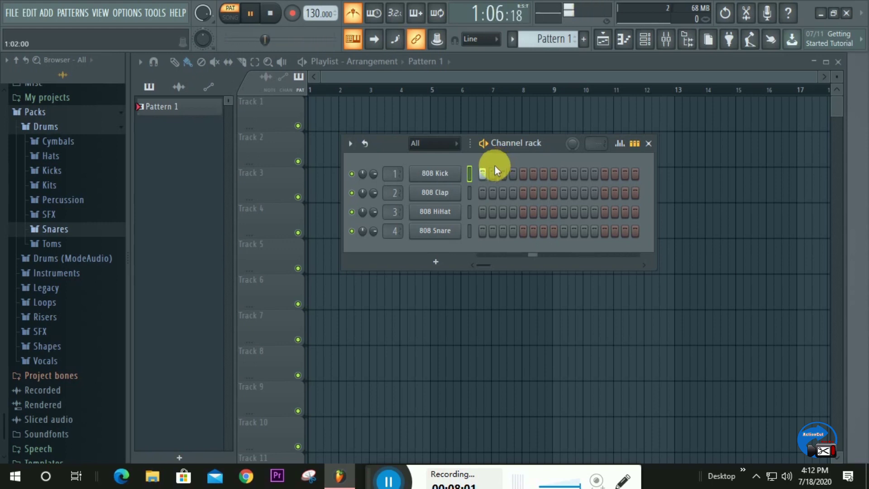
left_click(513, 232)
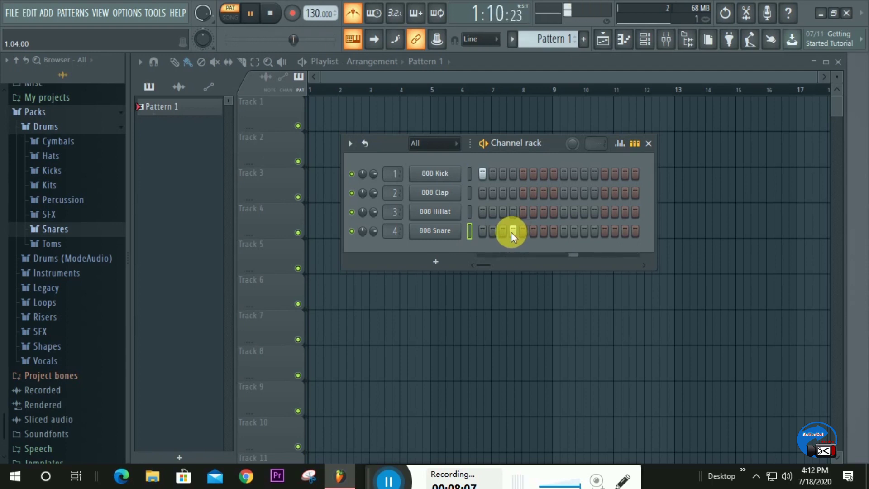
left_click(523, 173)
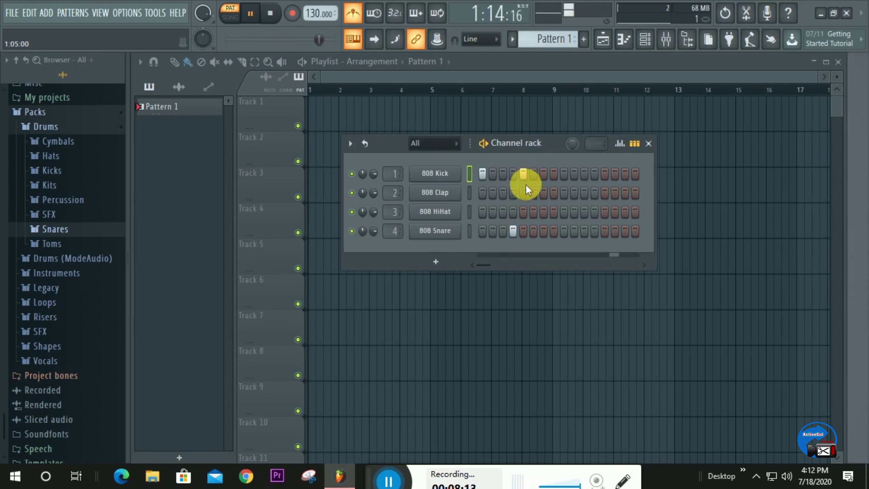
left_click(543, 231)
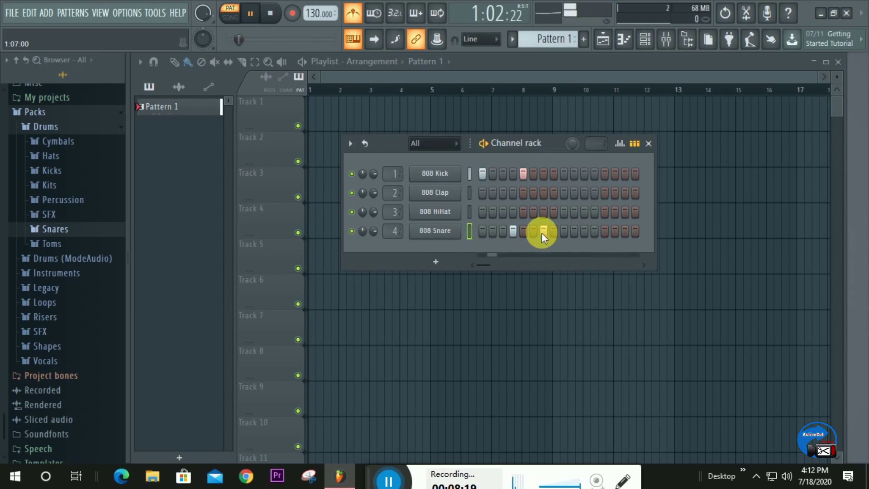
key("space")
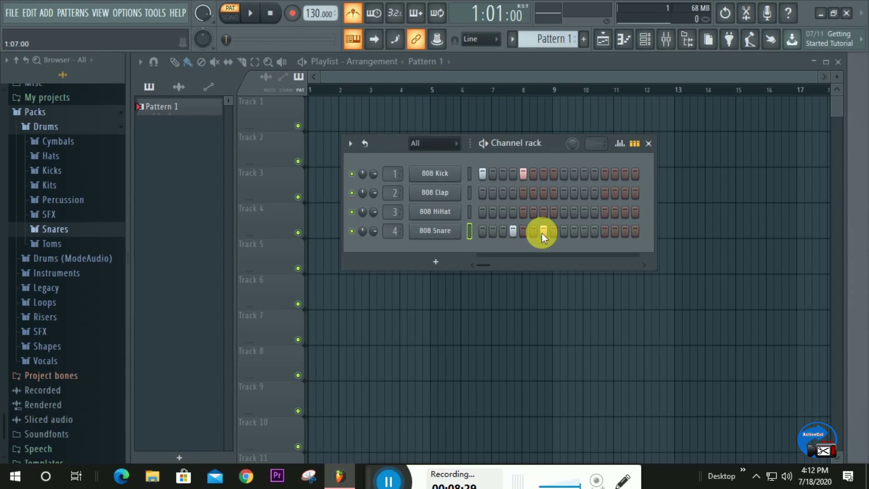
- Resume playback and add 808 Kick hits on steps 9 and 13 and 808 Snare hits on steps 11 and 12
key("space")
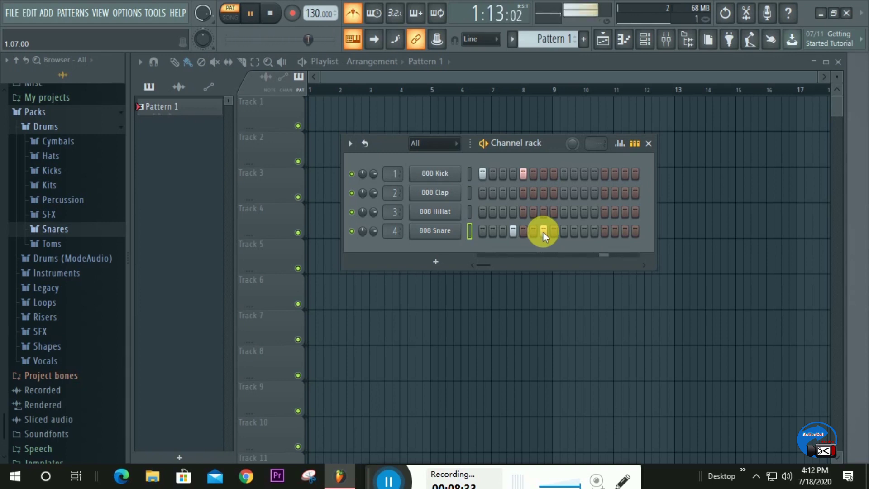
left_click(564, 173)
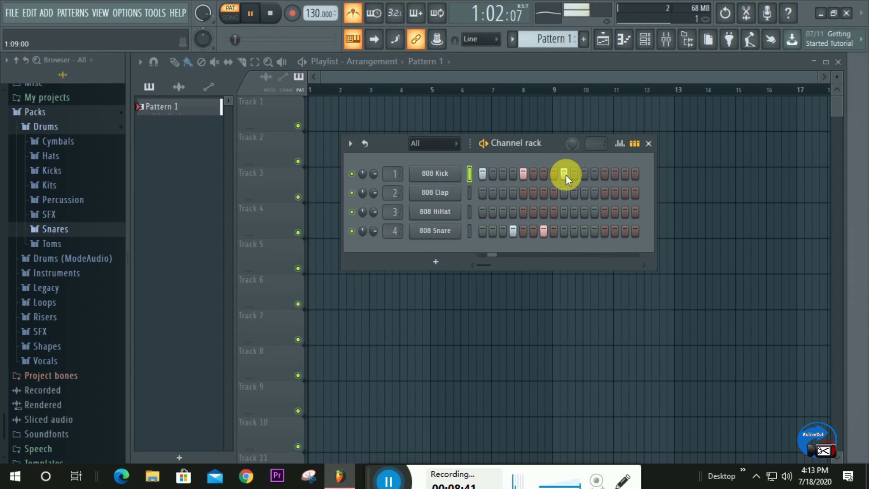
left_click(585, 236)
left_click(596, 233)
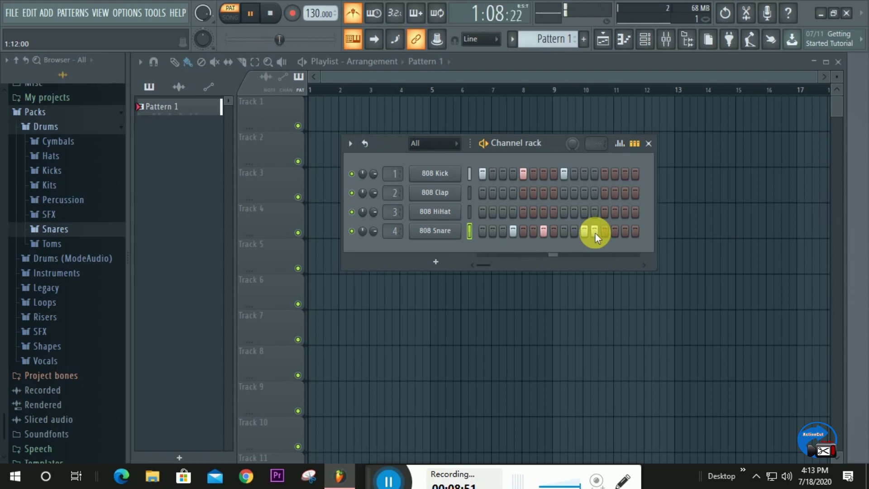
left_click(606, 176)
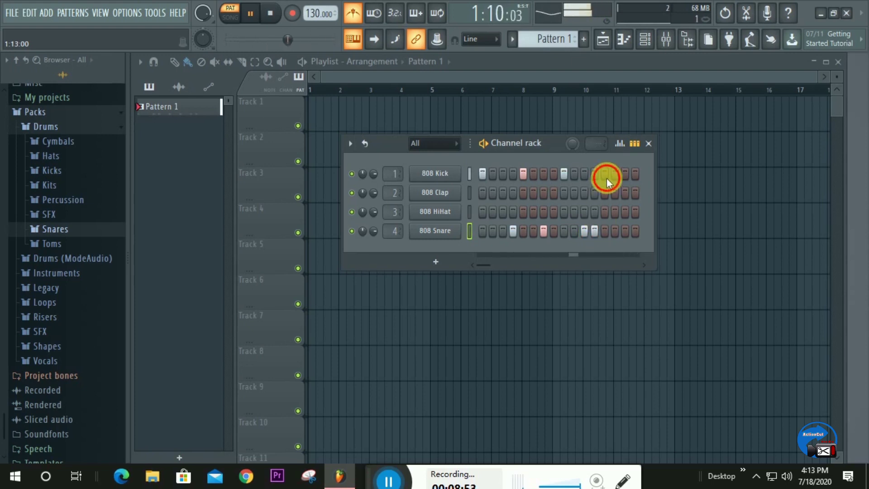
- Try the last 808 Snare hit on step 16, settle it on step 15 instead, and stop playback
left_click(634, 230)
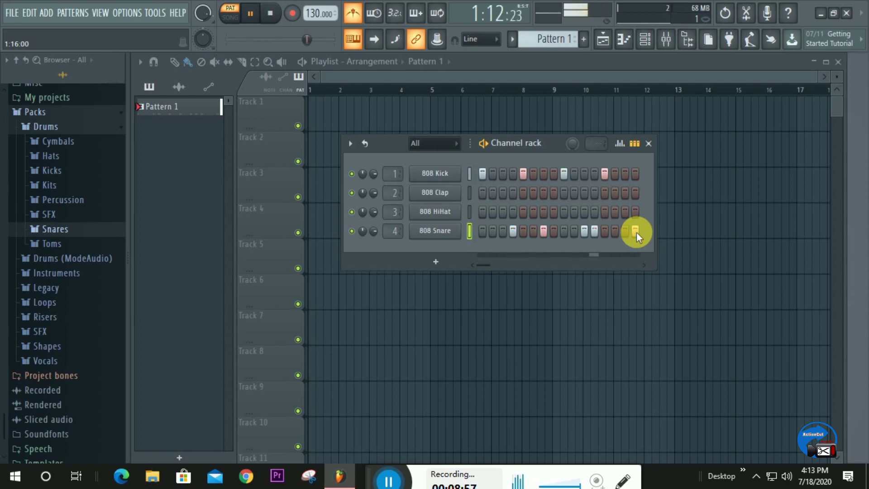
left_click(636, 231)
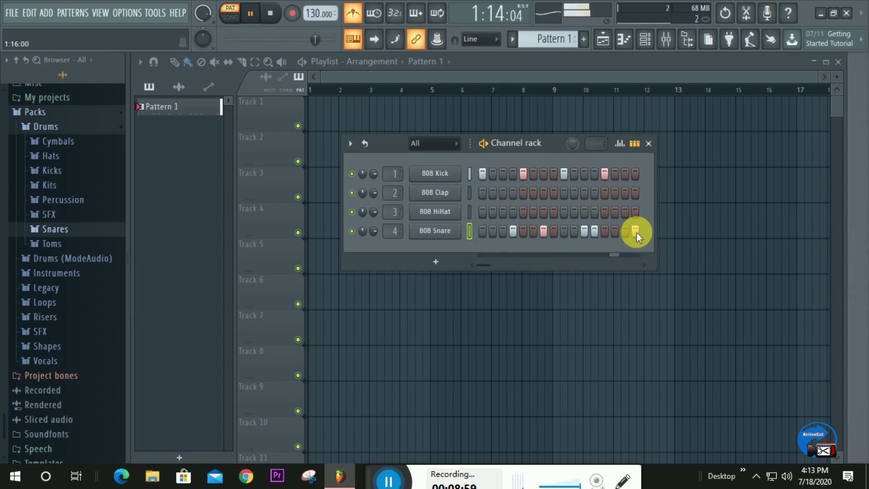
left_click(634, 232)
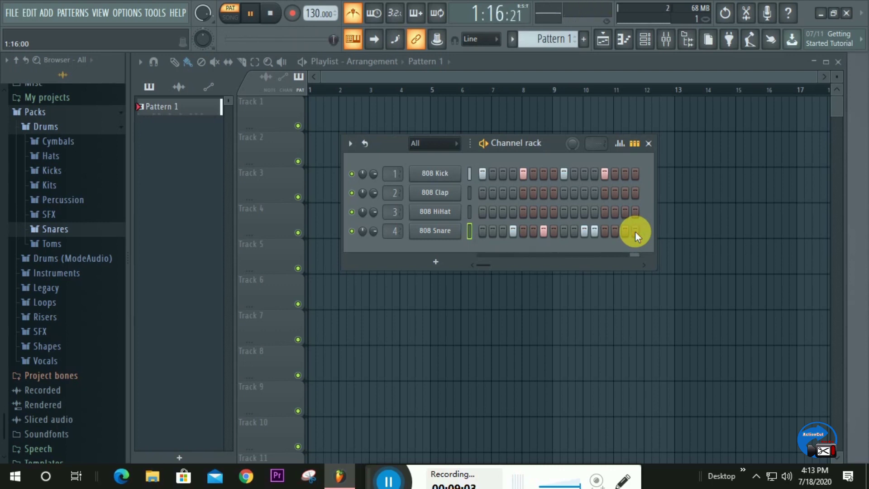
left_click(635, 232)
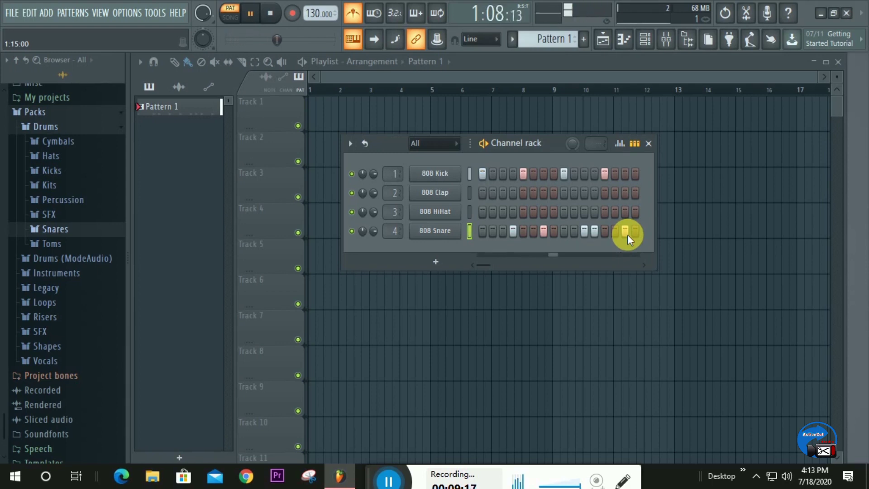
key("space")
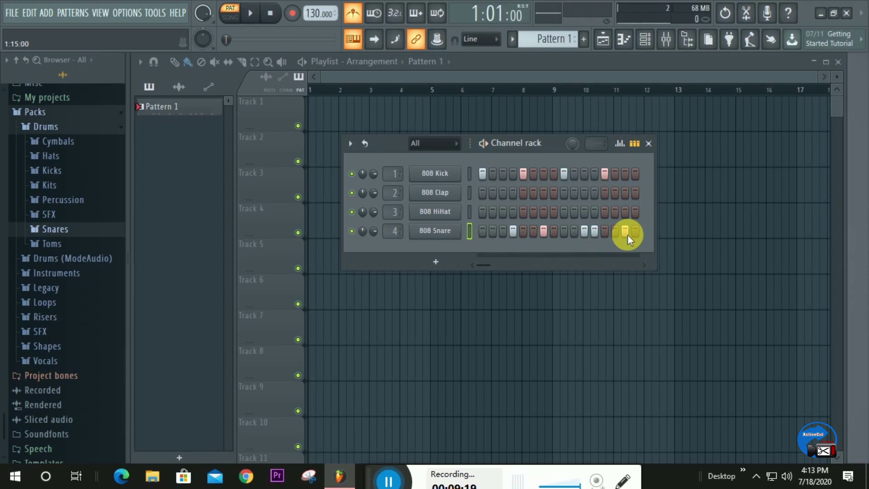
- Turn off the metronome and play the kick and snare pattern on its own
left_click(354, 14)
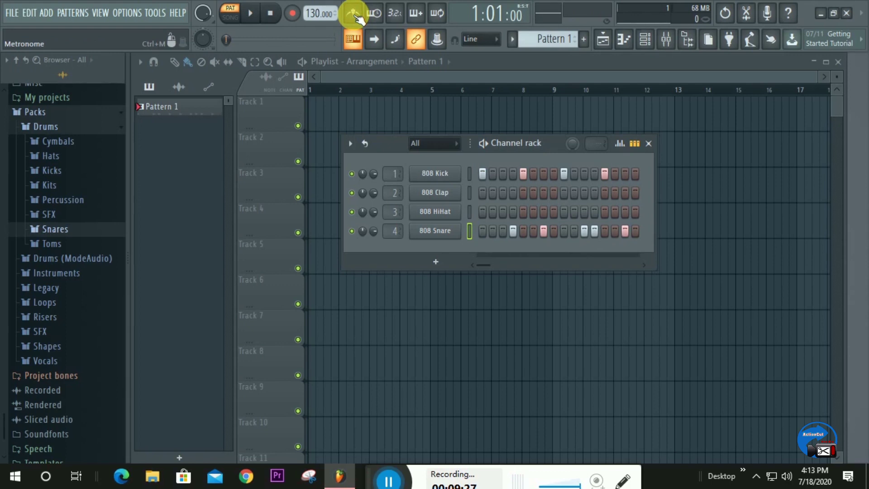
key("space")
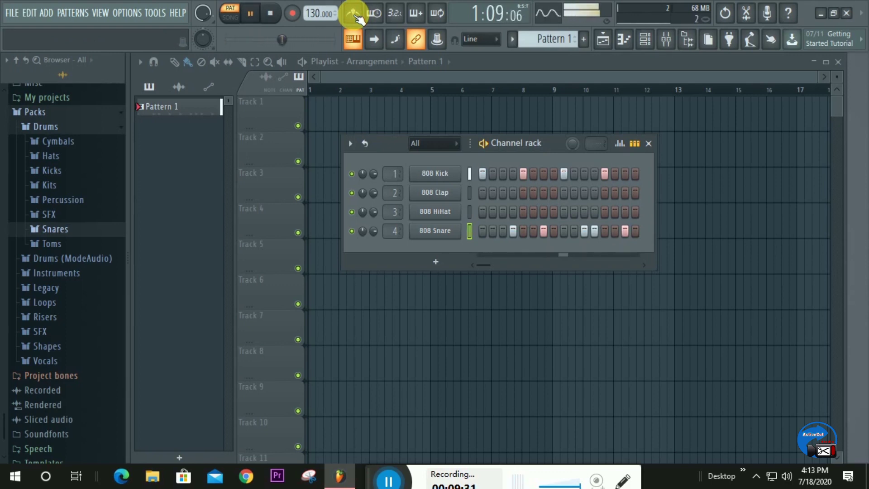
key("space")
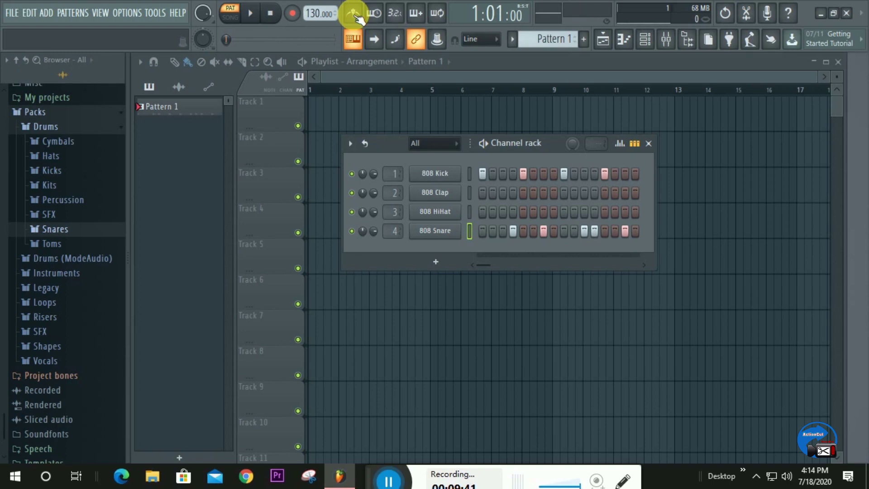
- Open the 808 HiHat channel's sample settings and waveform
left_click(437, 212)
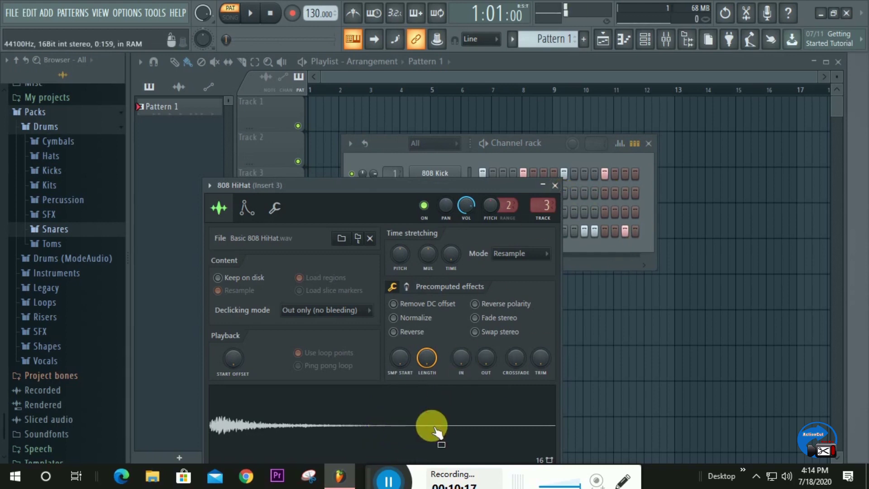
left_click(555, 185)
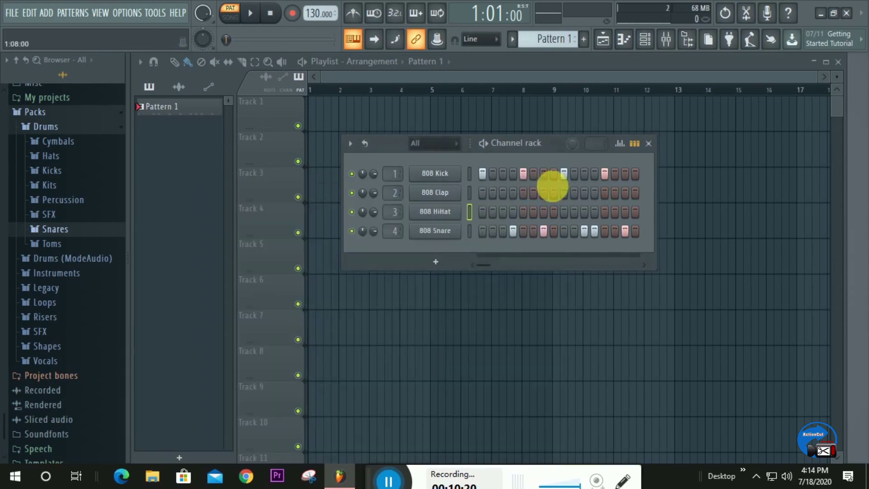
left_click(435, 212)
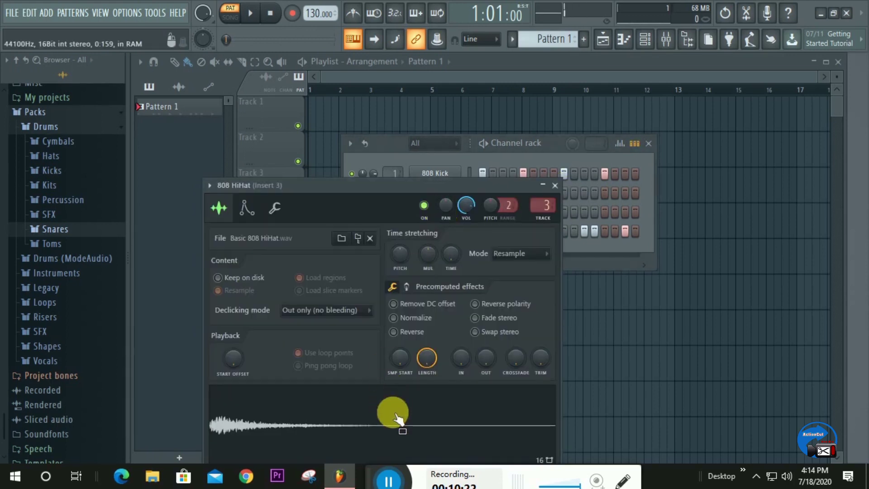
- Close the 808 HiHat settings, try hi-hat hits on all 16 steps and clear the row again
left_click(555, 185)
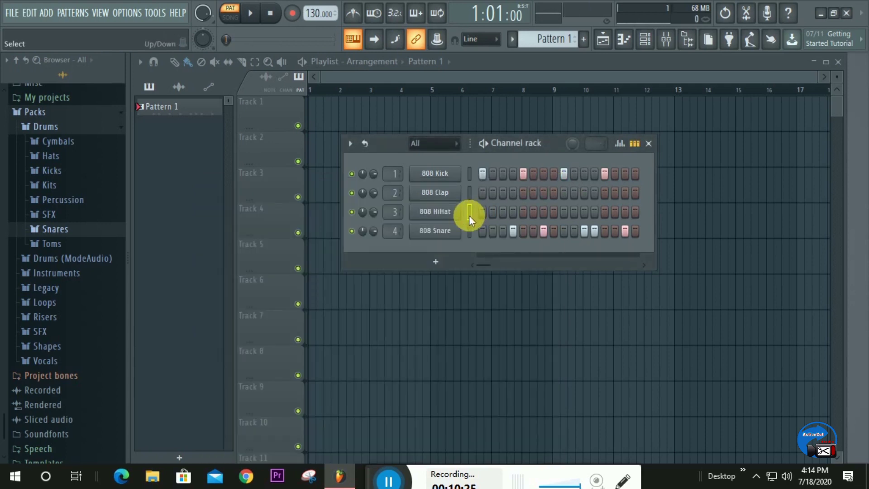
right_click(442, 212)
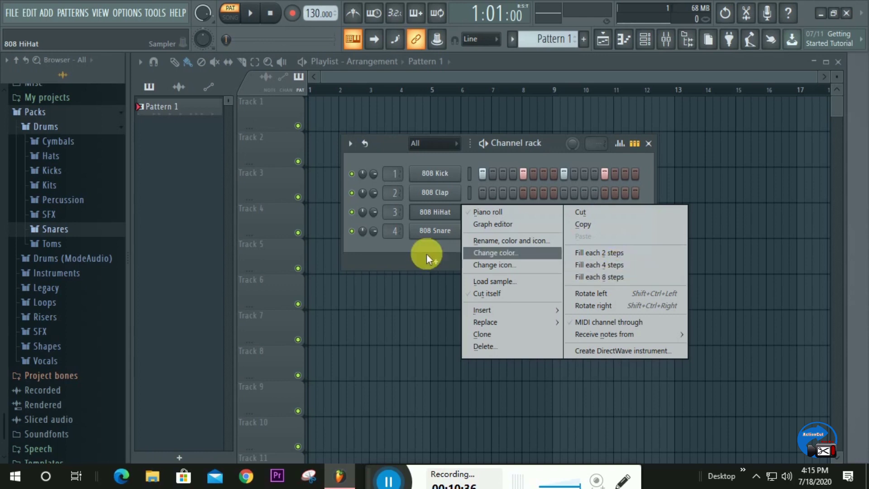
left_click(407, 246)
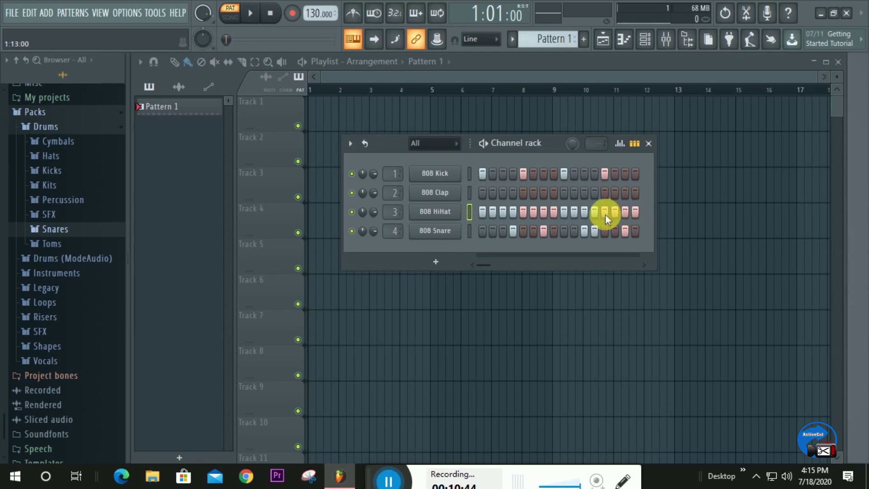
left_click_drag(636, 216, 610, 212)
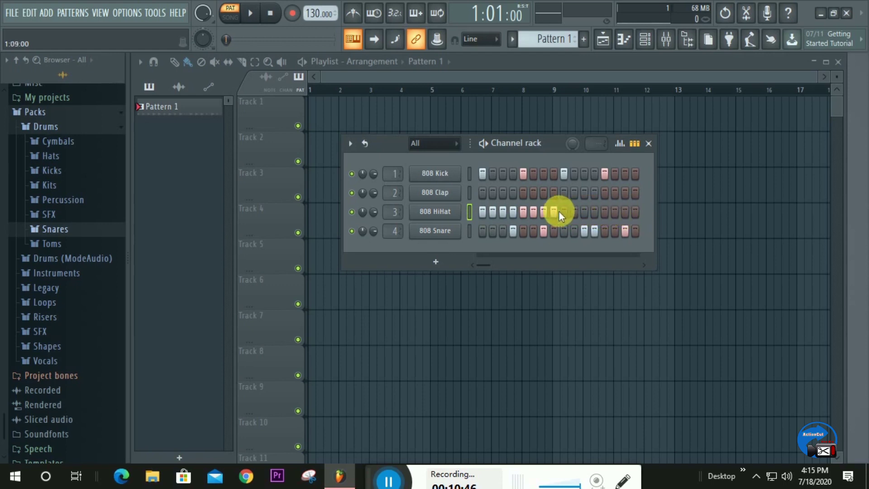
left_click(482, 211)
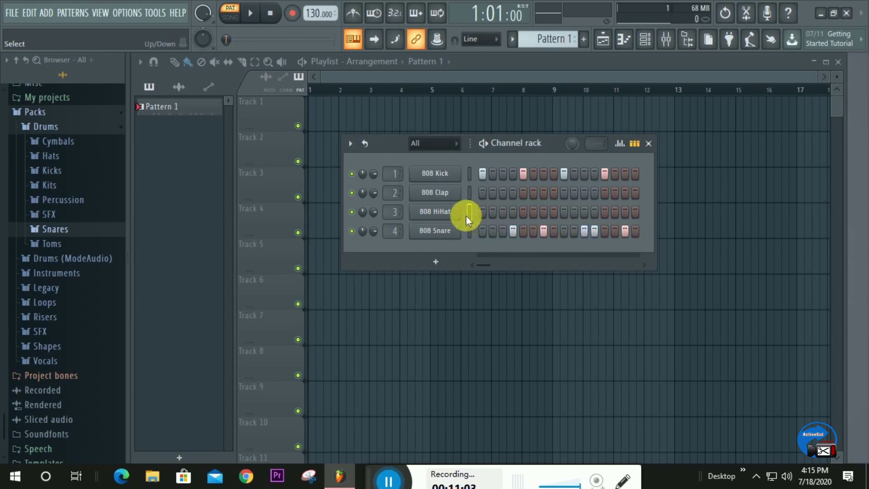
- Fill all 16 steps of the 808 HiHat row, starting with Fill each 2 steps, and play the pattern
right_click(439, 212)
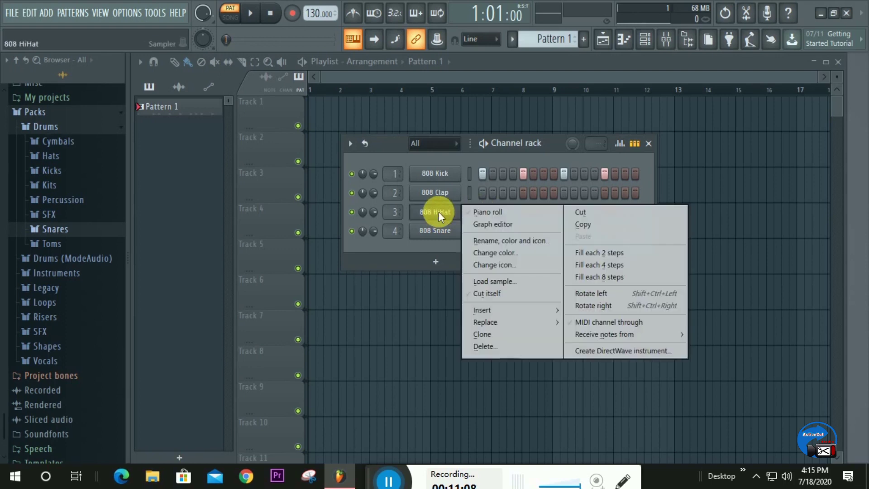
left_click(613, 254)
key("space")
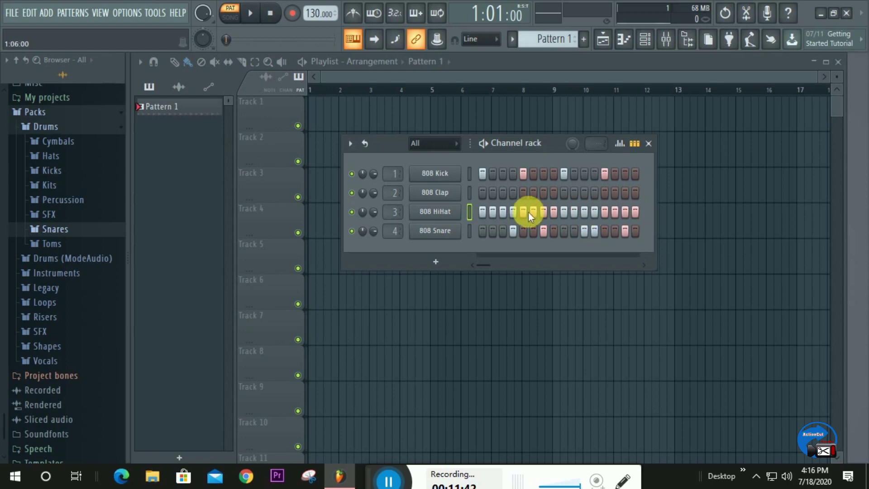
key("space")
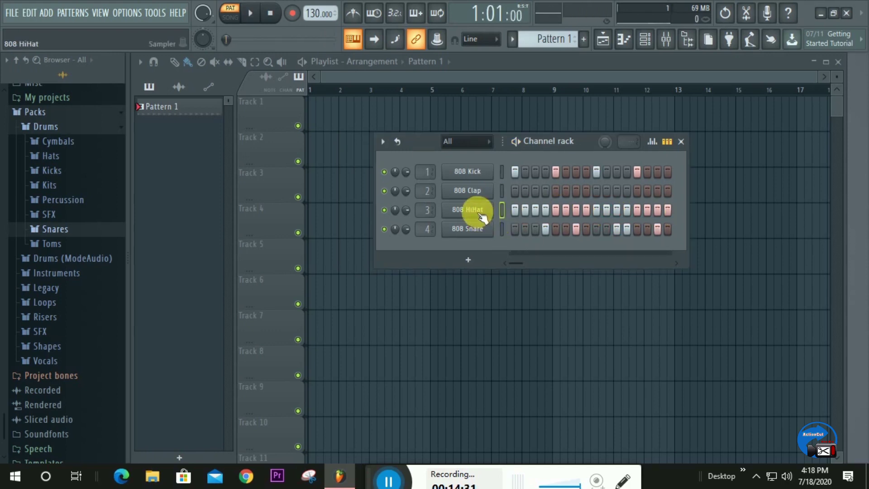
- Open the 808 HiHat piano roll, examine its C5 notes and close the piano roll
right_click(479, 210)
left_click(514, 210)
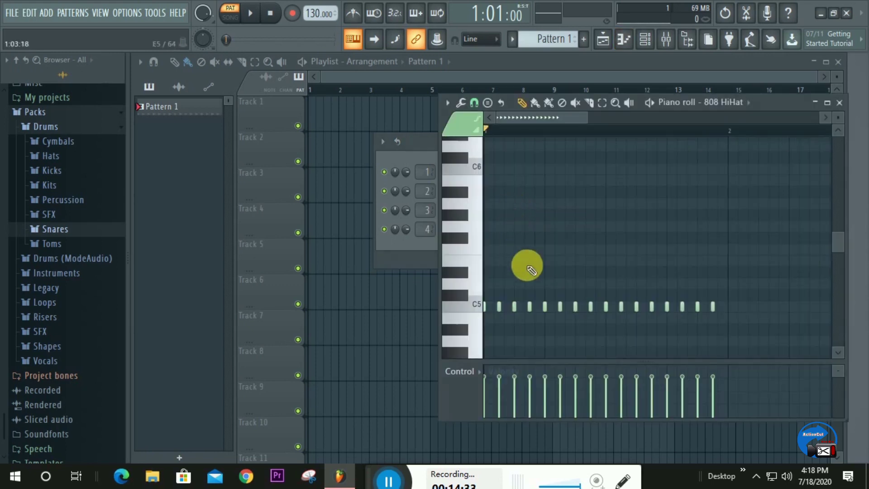
scroll(566, 285, "down", 3)
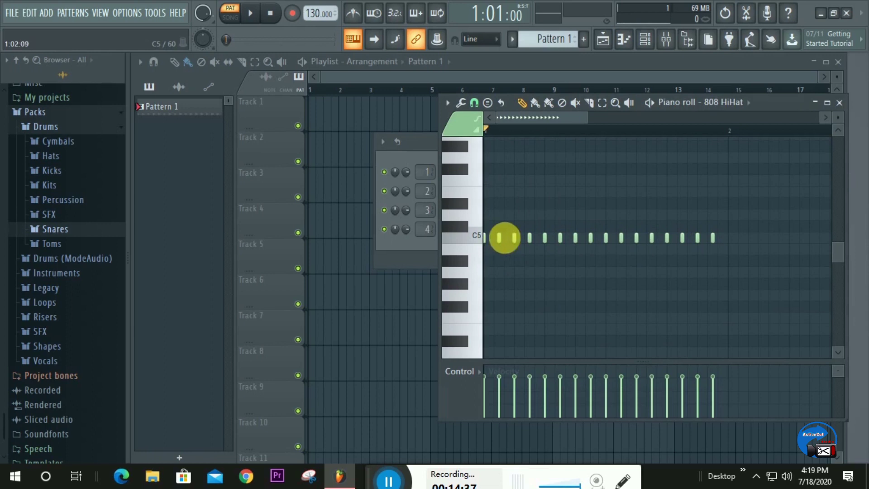
scroll(514, 240, "up", 1)
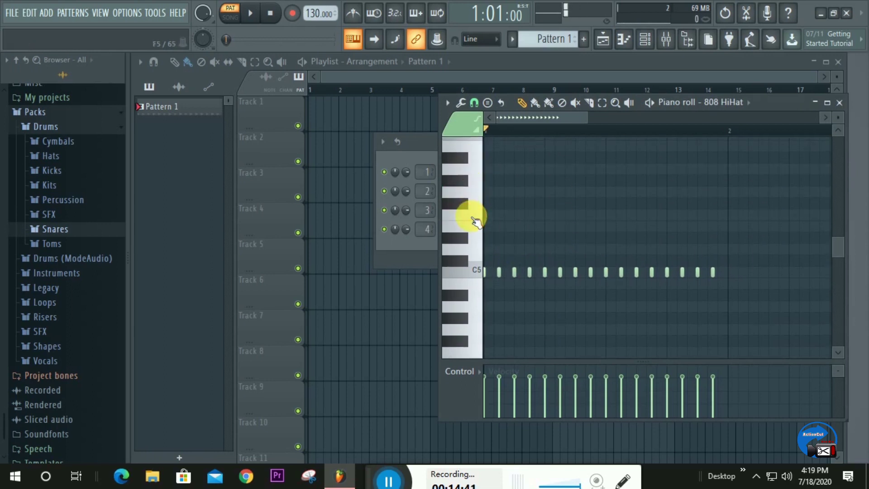
left_click(840, 103)
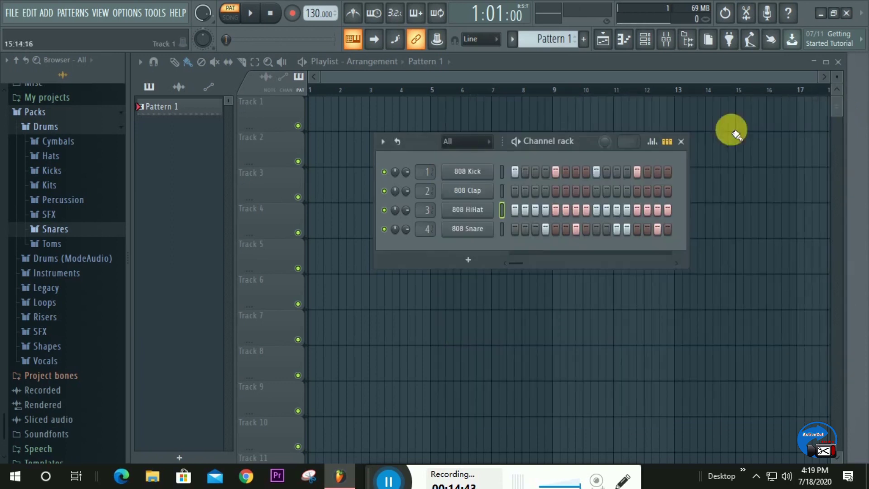
- Open the 808 Kick piano roll, select all four kick notes and raise them 12 semitones from C5 to C6
right_click(472, 171)
left_click(525, 174)
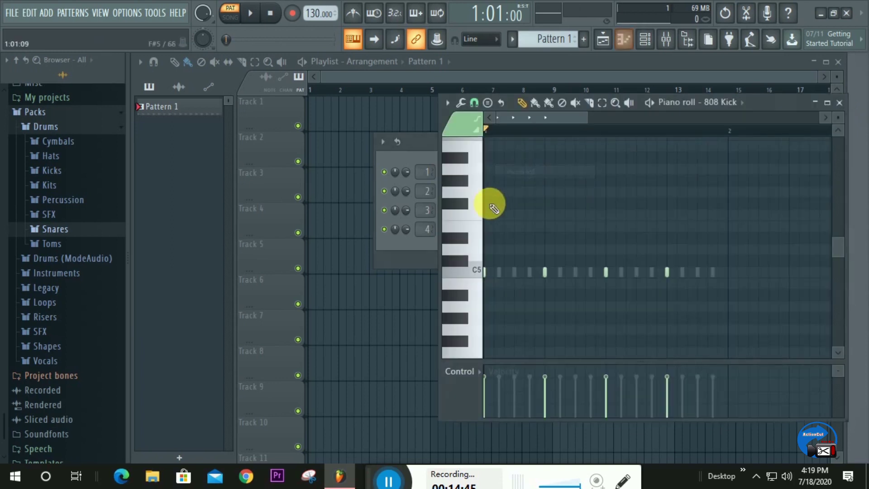
left_click_drag(472, 155, 478, 211)
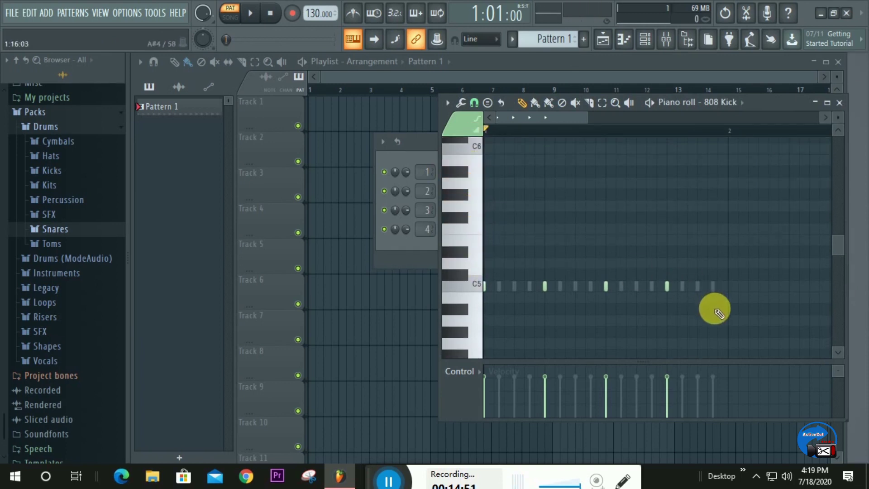
left_click_drag(705, 313, 480, 286)
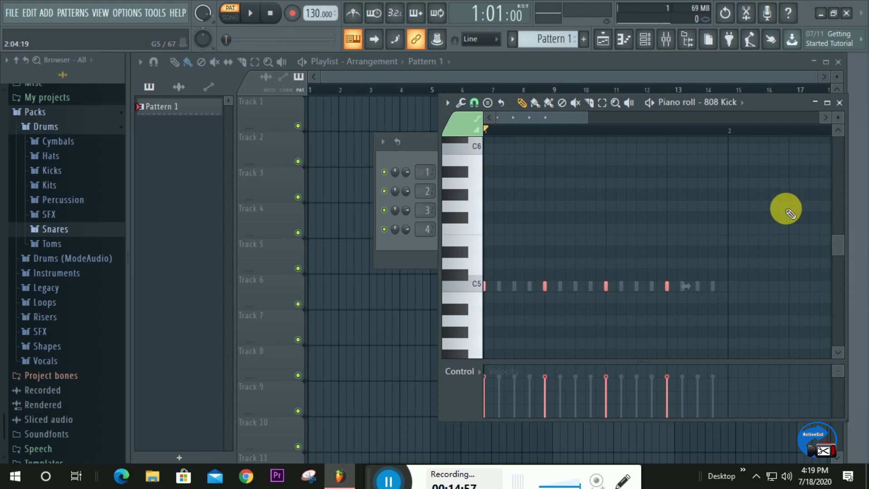
key("Up")
key("Up")
key("Up")
key("Up")
key("Up")
key("Up")
key("Up")
key("Up")
key("Up")
key("Up")
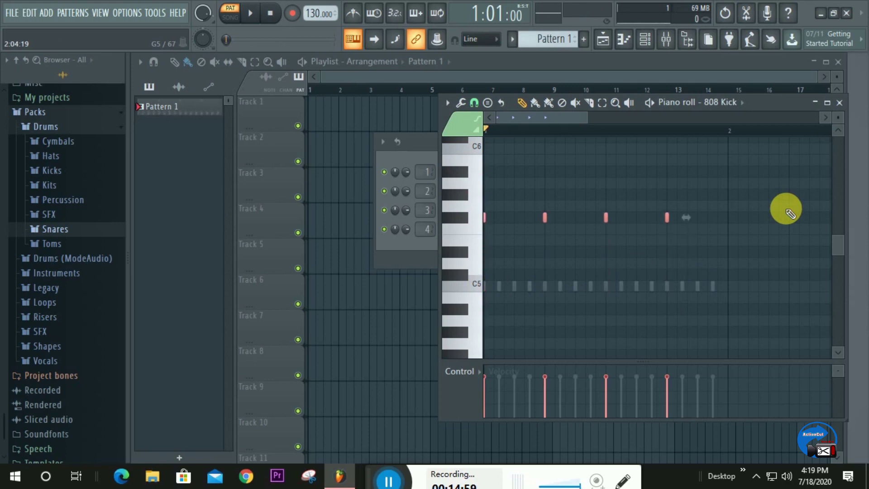
key("Up")
key("Up")
- Play the pattern with the raised kick, return to the channel rack and play it once more
key("space")
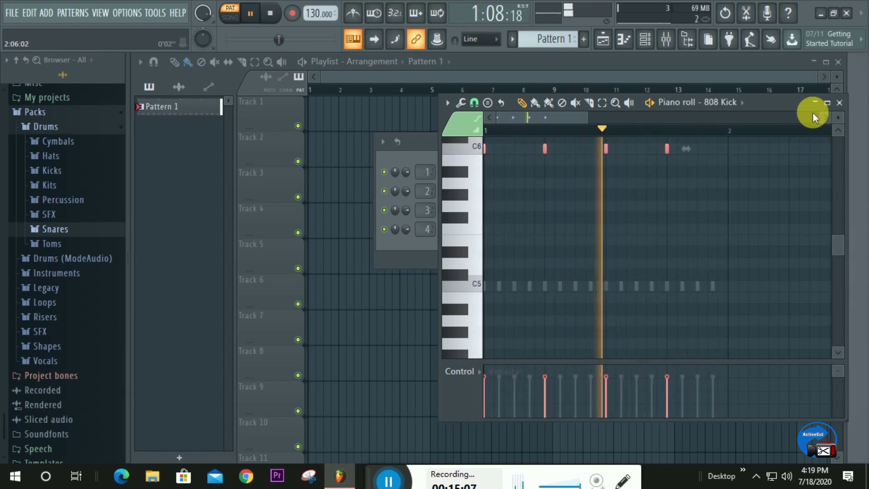
key("space")
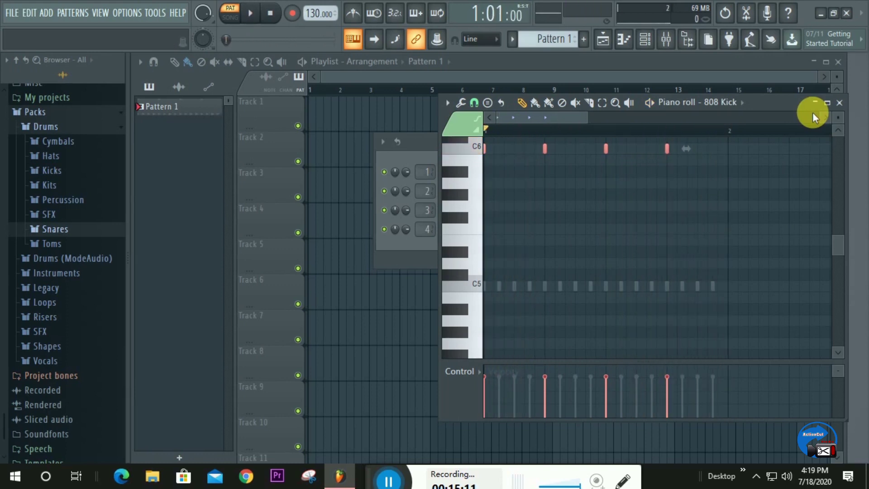
left_click(815, 104)
key("space")
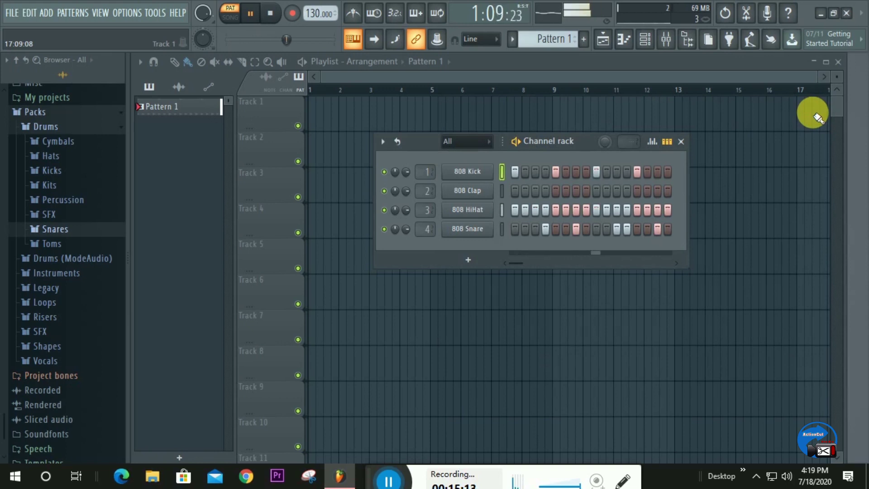
key("space")
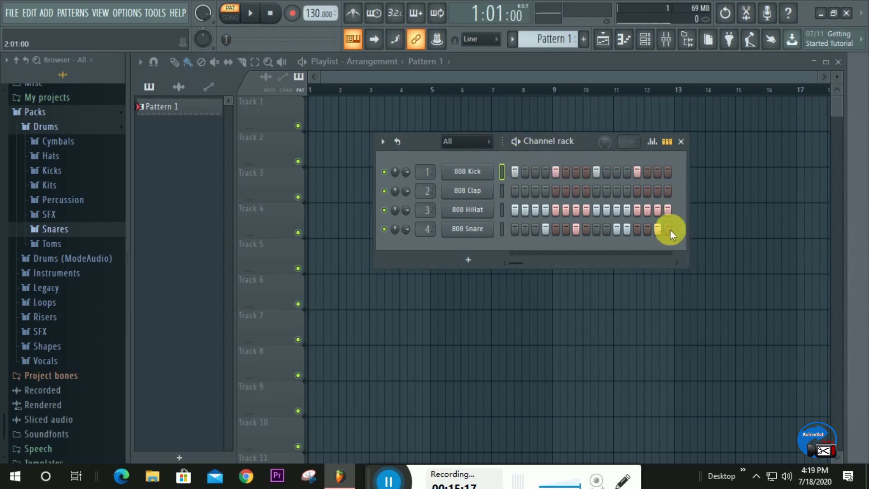
- View the 808 Clap sample settings, and try clap hits on steps 3 and 7 during playback
left_click(467, 190)
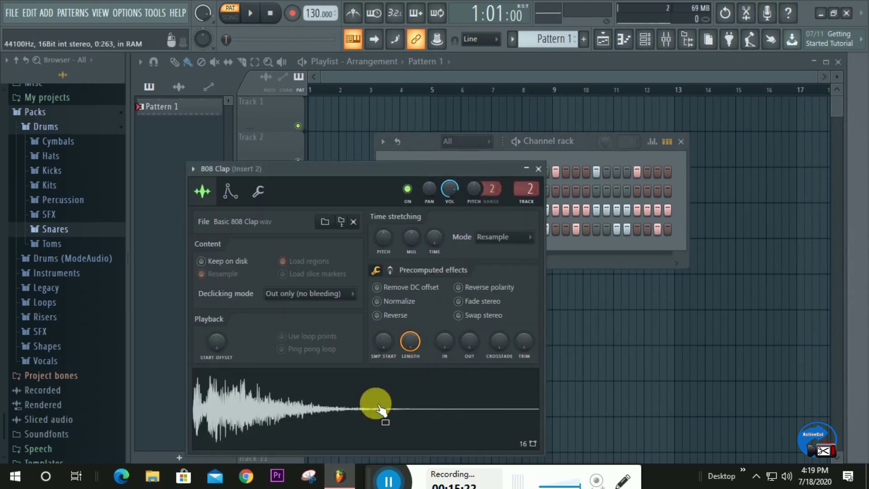
key("Escape")
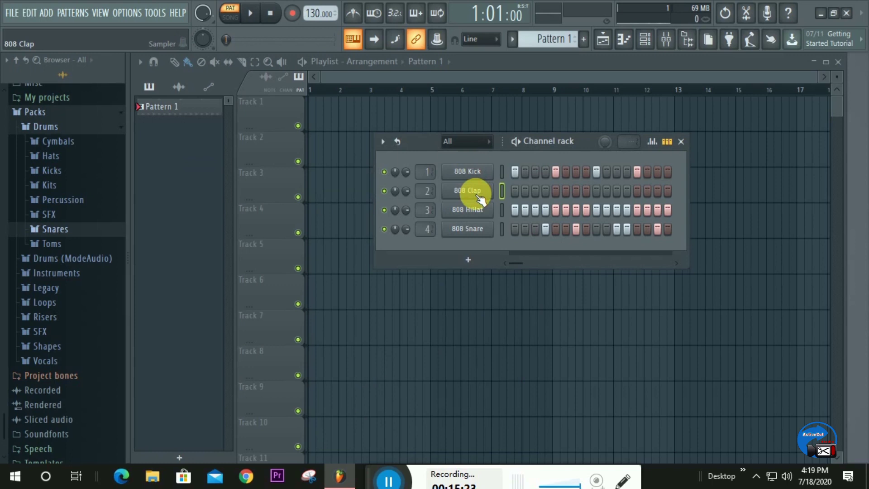
key("space")
left_click(535, 190)
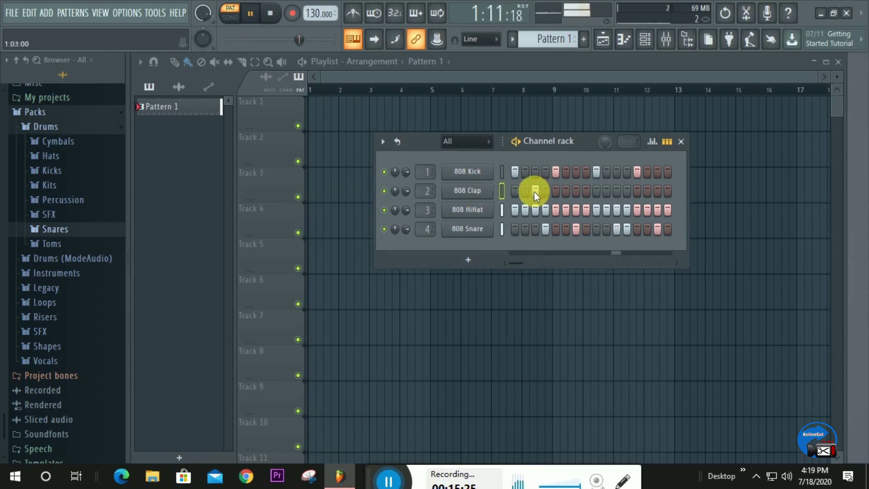
right_click(534, 192)
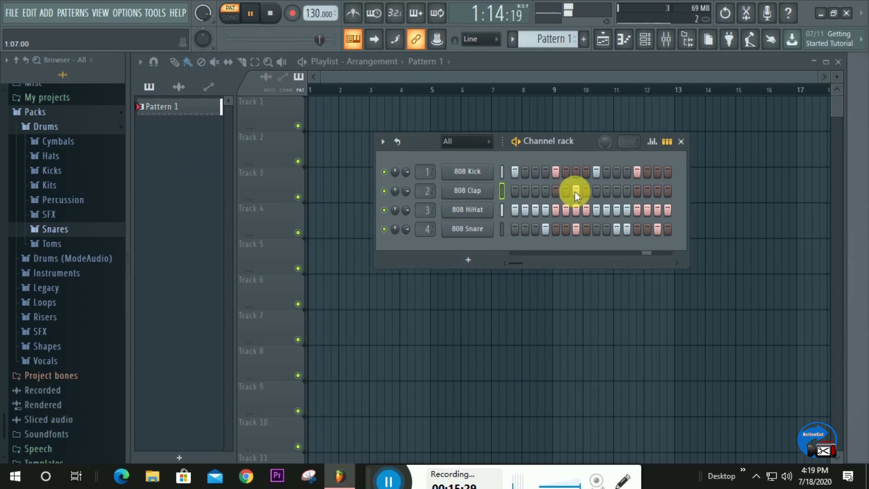
key("space")
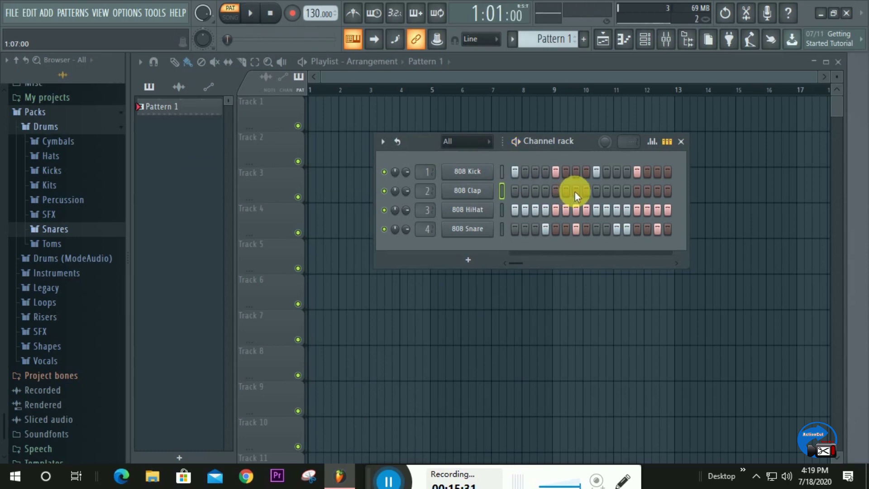
- Remove the 808 HiHat hits from steps 14 to 16, add 808 Clap hits on steps 13 to 16 and play
left_click(669, 210)
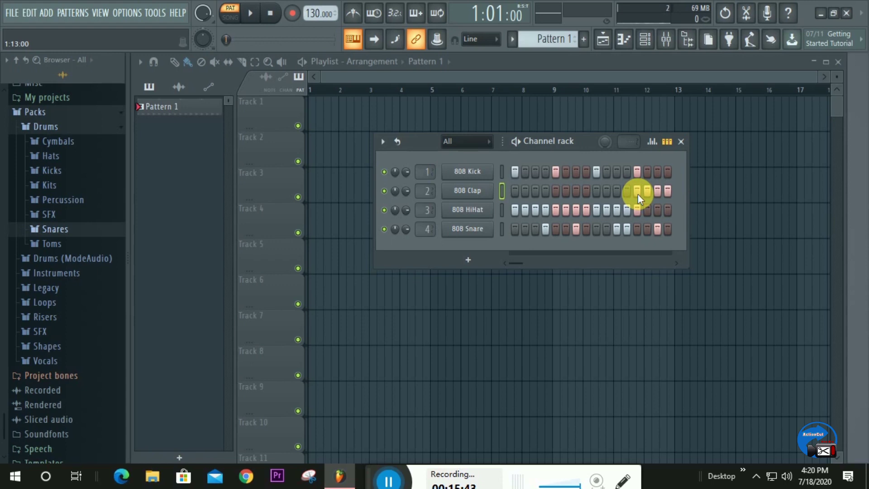
key("space")
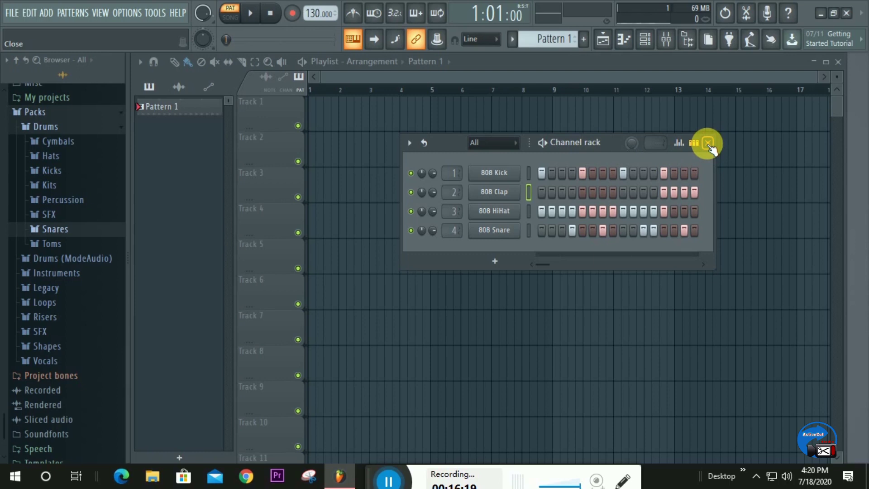
- Close the channel rack and place Pattern 1 repeatedly along Track 1 of the playlist, filling bars 1 to 10
left_click(708, 144)
left_click(513, 40)
left_click(513, 39)
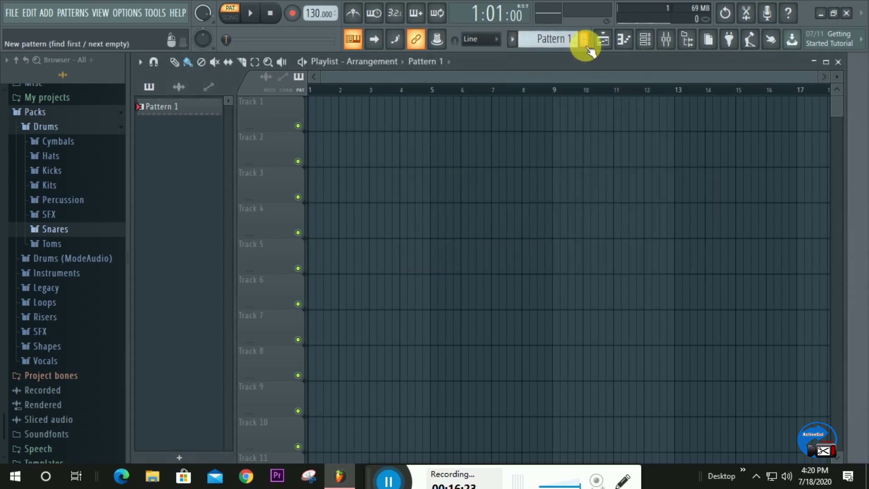
left_click(335, 114)
mouse_move(353, 120)
left_mouse_down()
mouse_move(306, 113)
mouse_move(705, 123)
mouse_move(684, 111)
mouse_move(621, 111)
left_mouse_up()
left_click(714, 120)
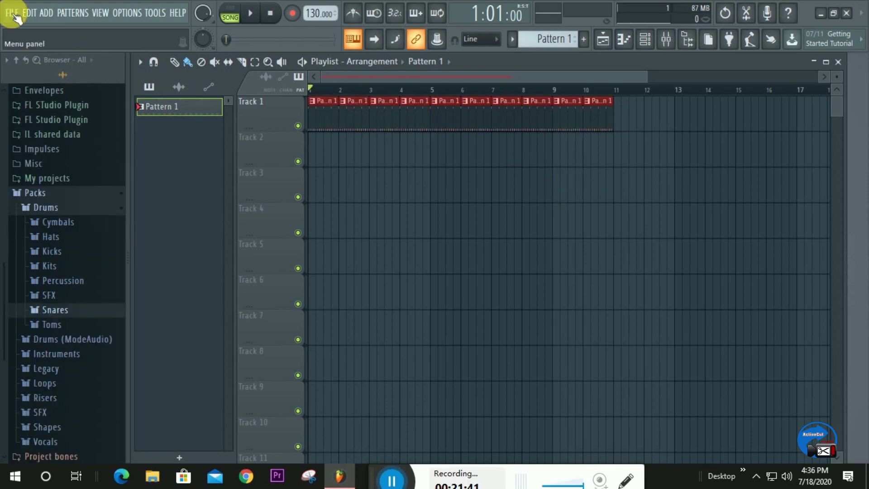
- Export the full song as an MP3 file named untitled on the Desktop and minimize the program window
left_click(11, 13)
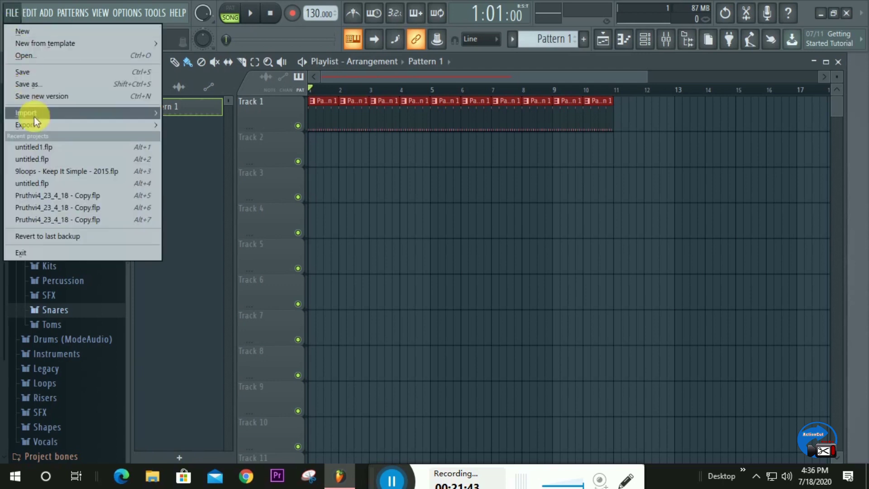
mouse_move(36, 126)
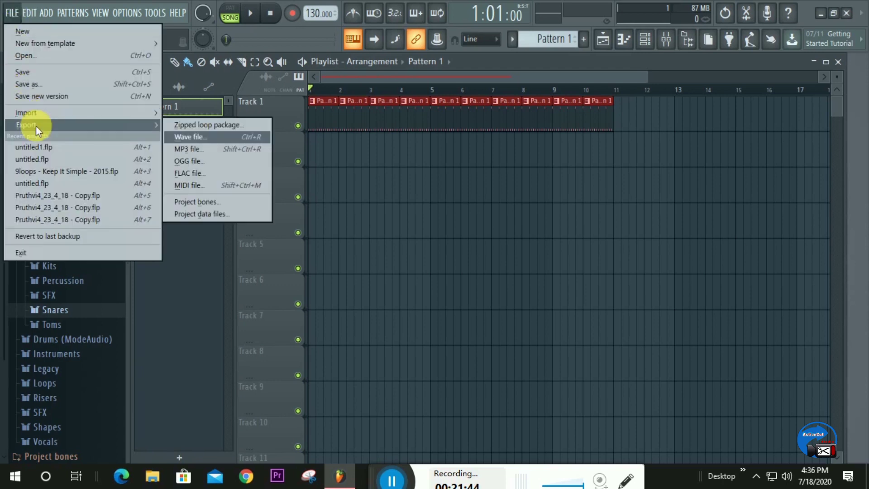
left_click(194, 145)
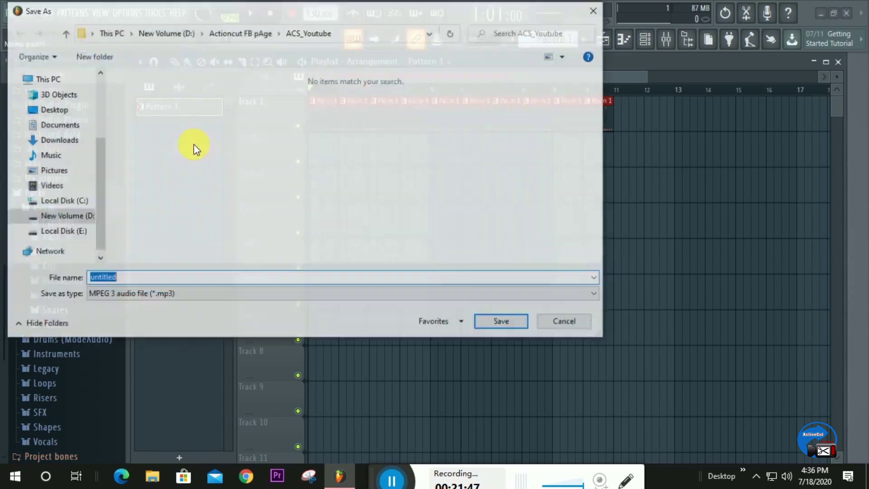
left_click_drag(100, 175, 101, 127)
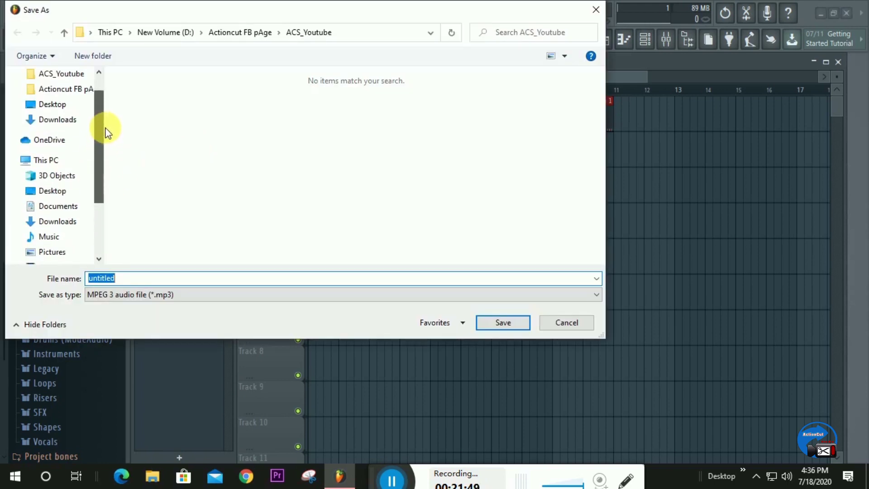
left_click(69, 106)
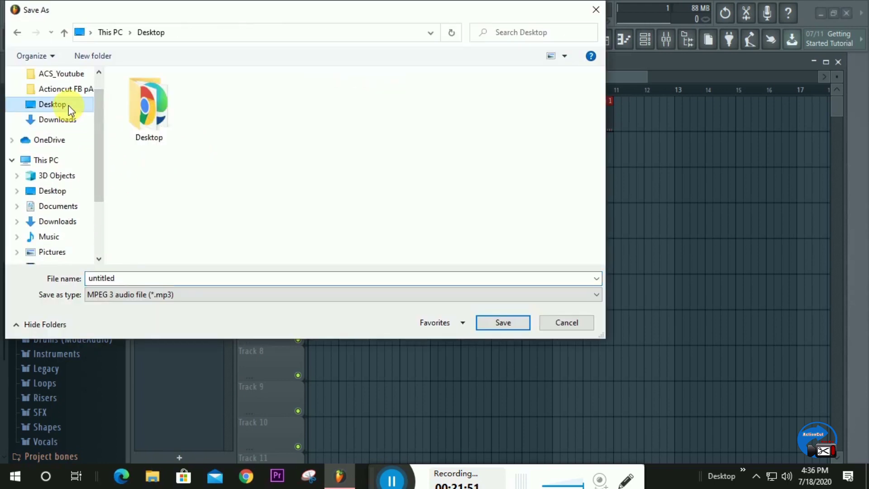
left_click(502, 324)
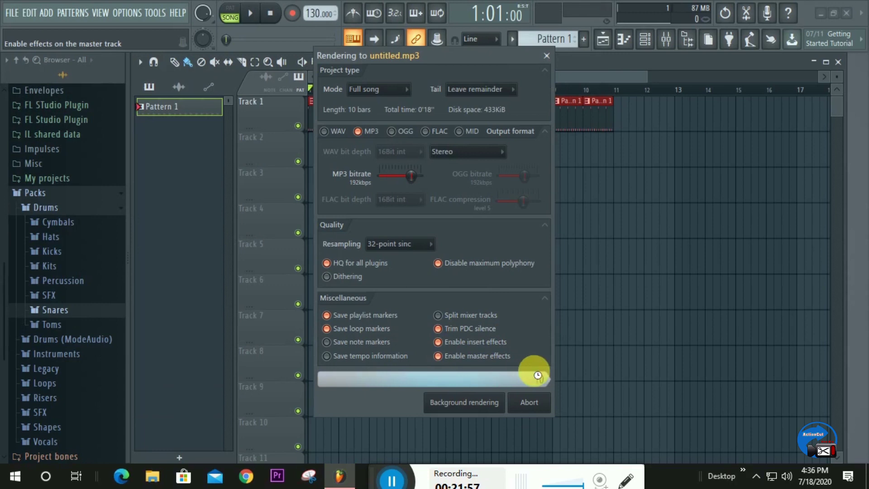
left_click(824, 15)
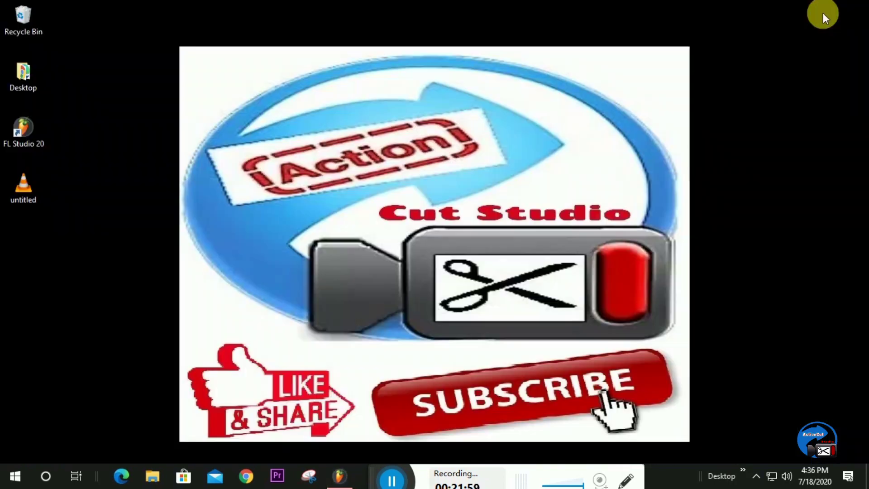